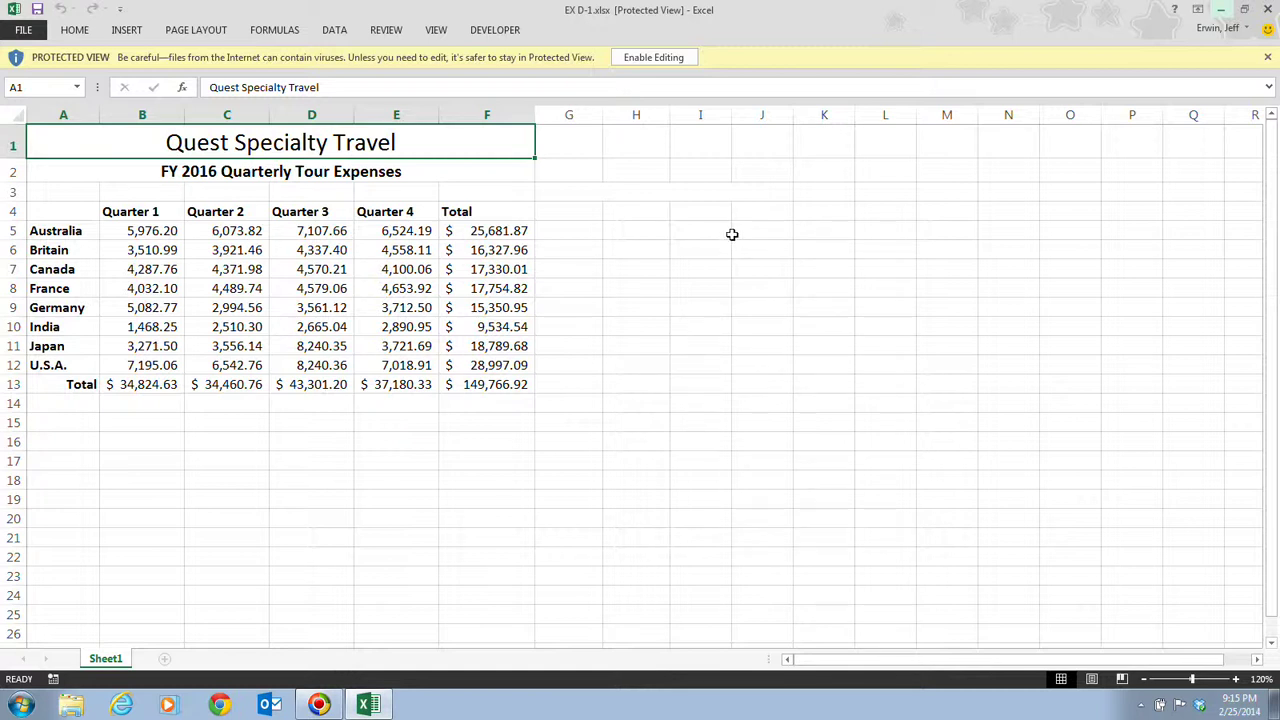
Enable editing of the workbook and save it to the Desktop as "EX D-Quarterly Tour Expenses"
click(664, 58)
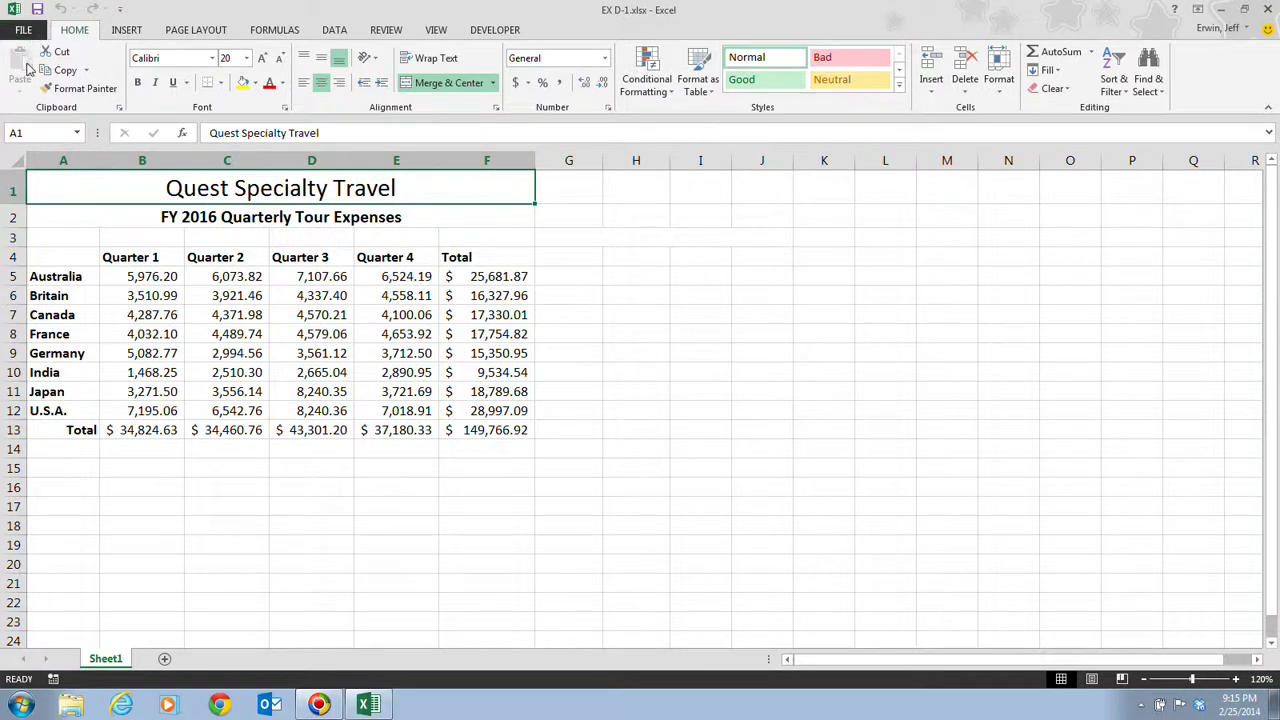
click(23, 29)
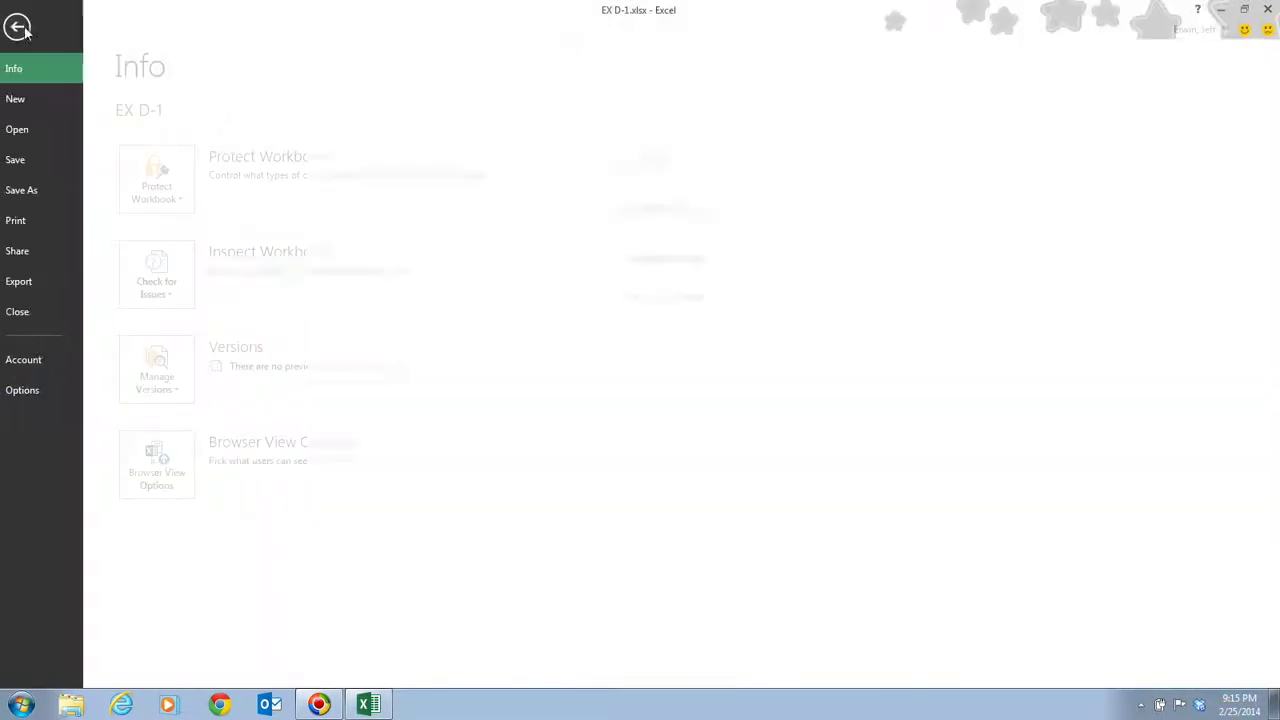
click(50, 186)
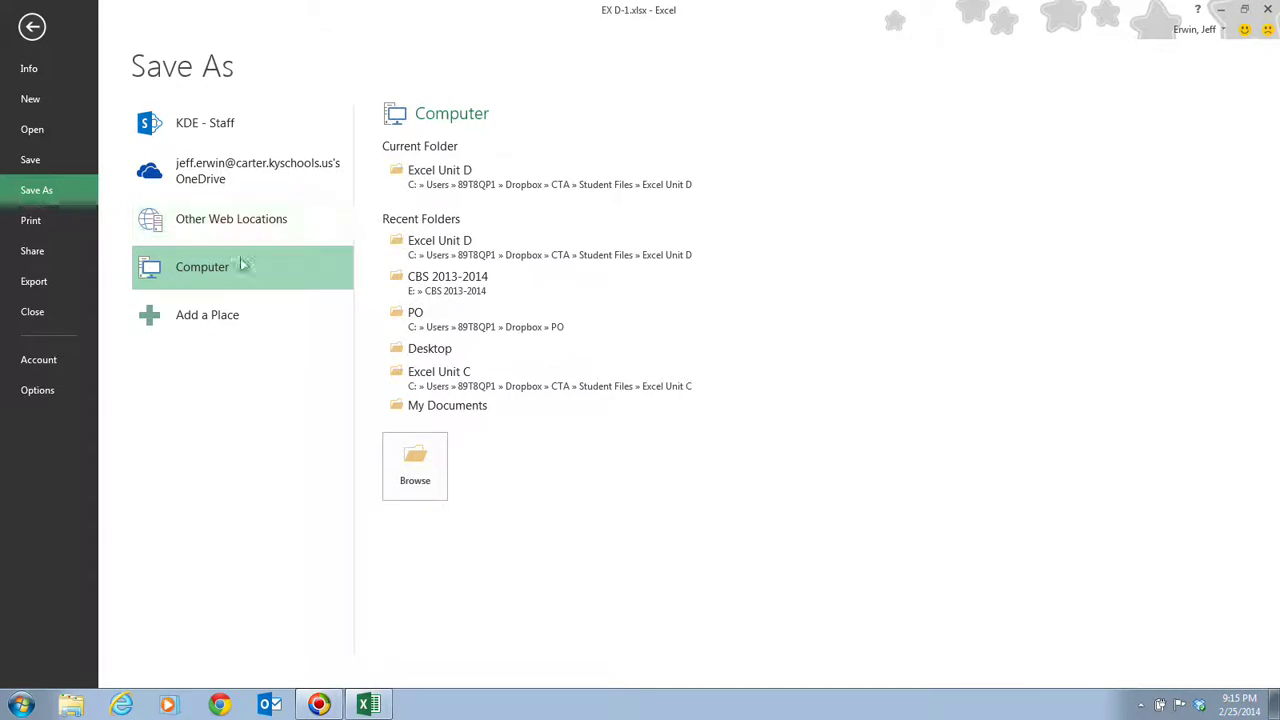
click(437, 350)
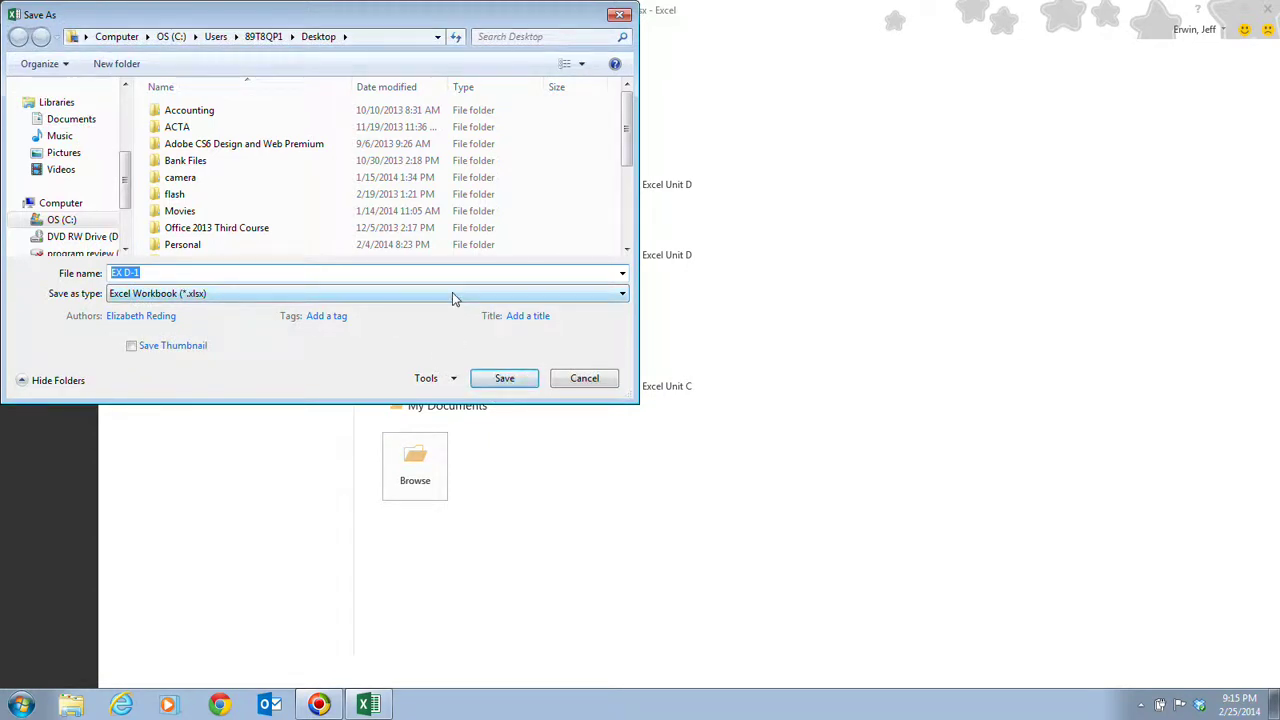
text(EX )
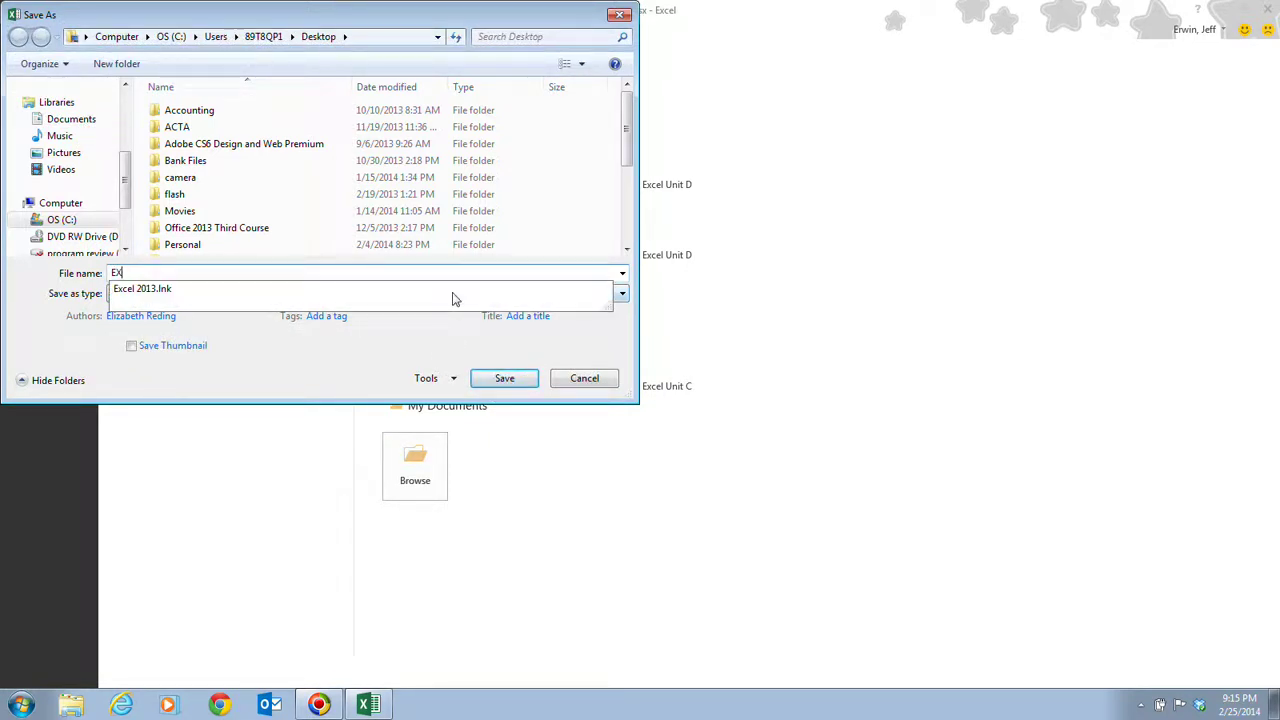
text(D)
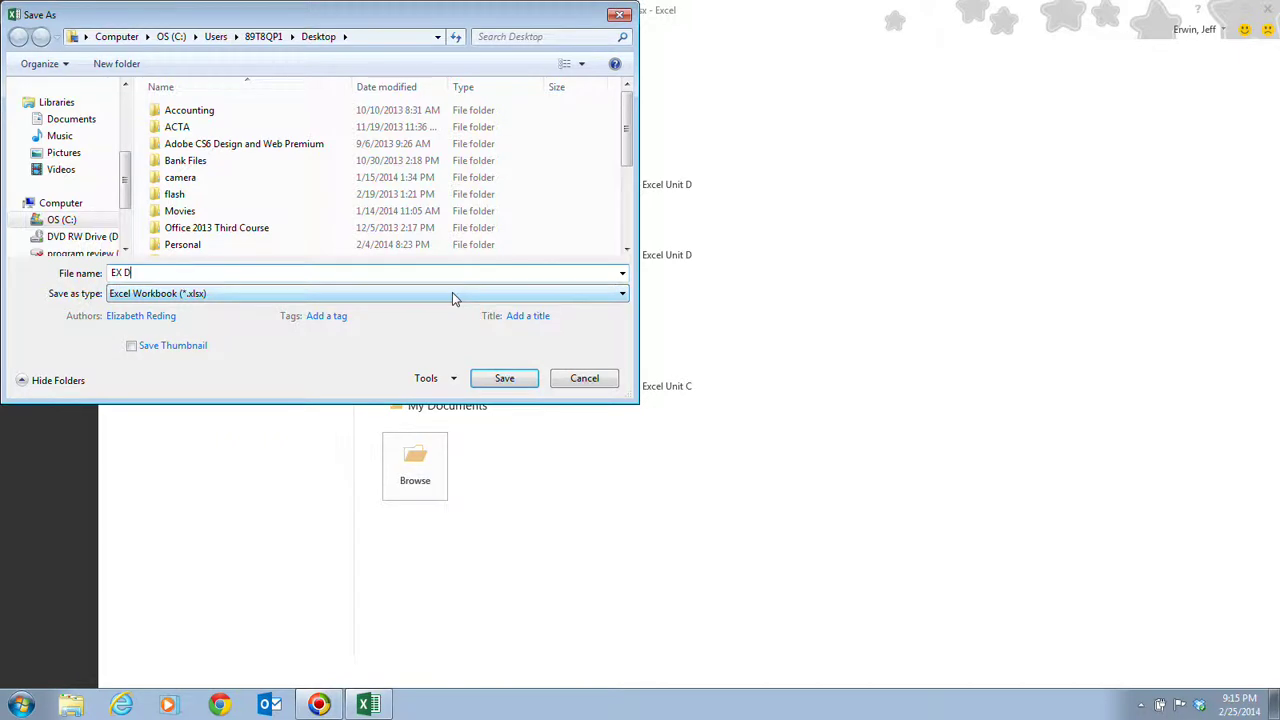
text(-Quarterly Tour Expenses)
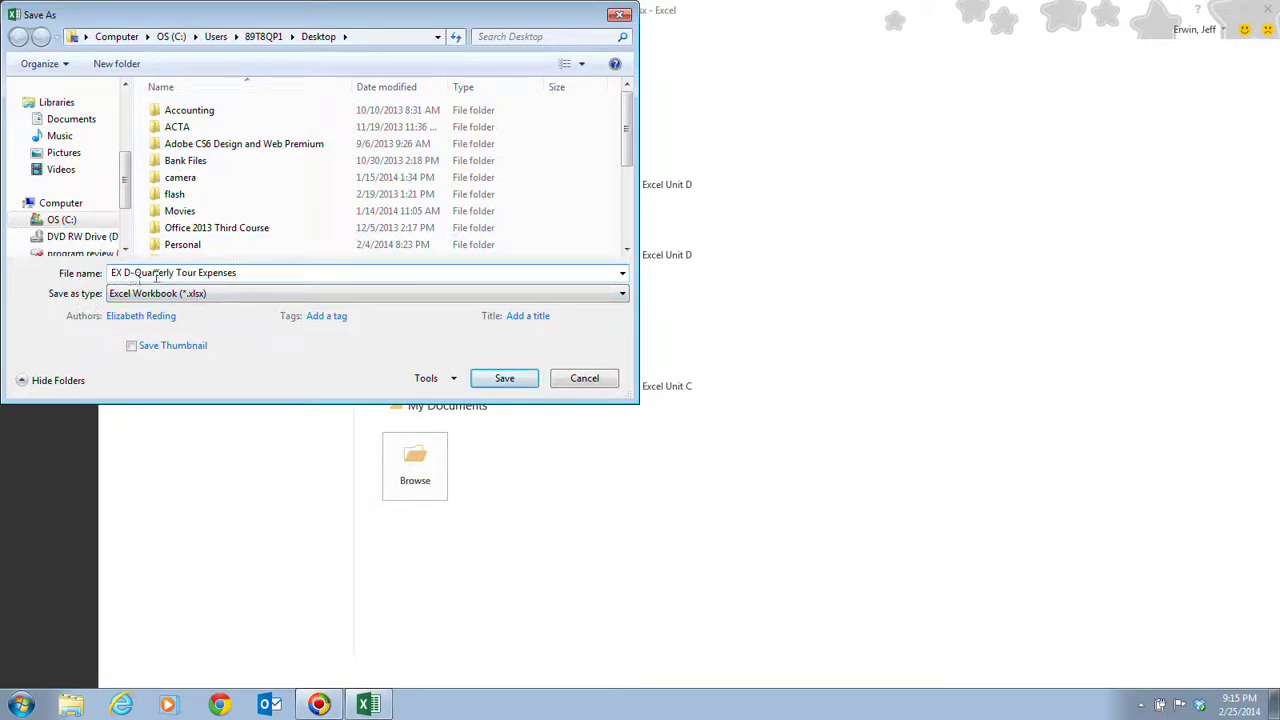
click(503, 378)
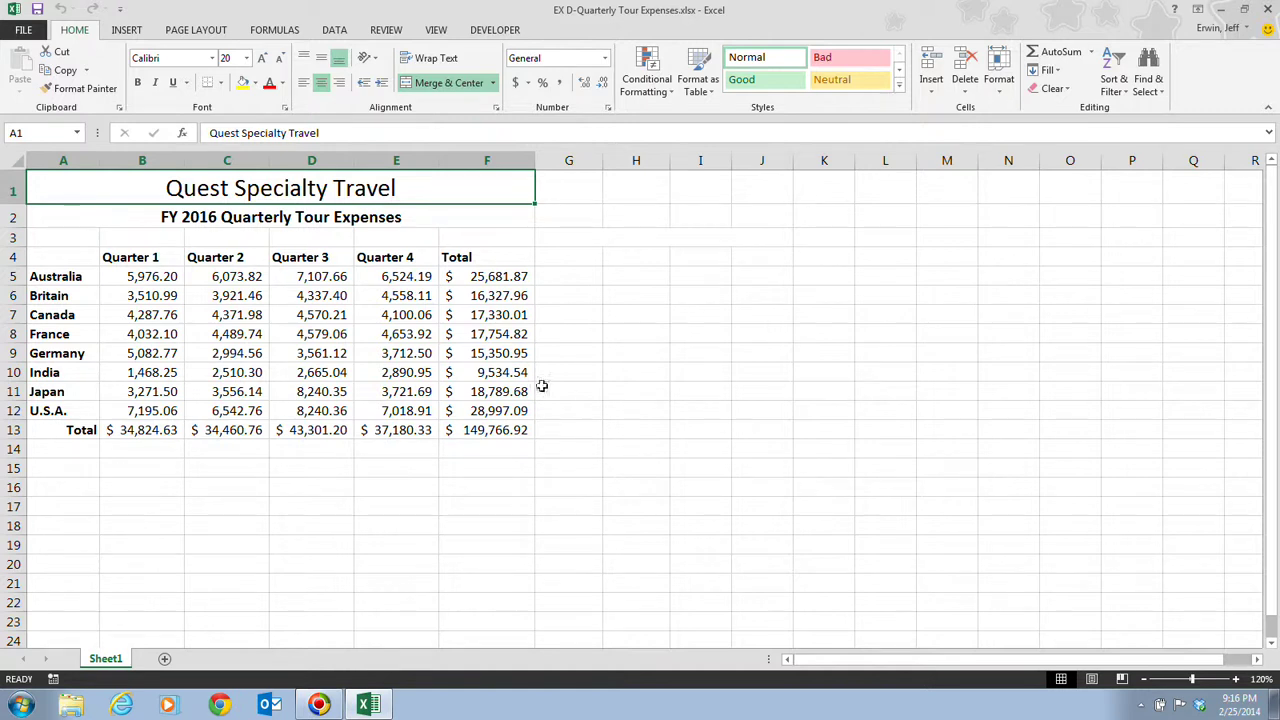
Insert a clustered column chart from the quarterly expense data in A4:E12 using Quick Analysis
click(76, 262)
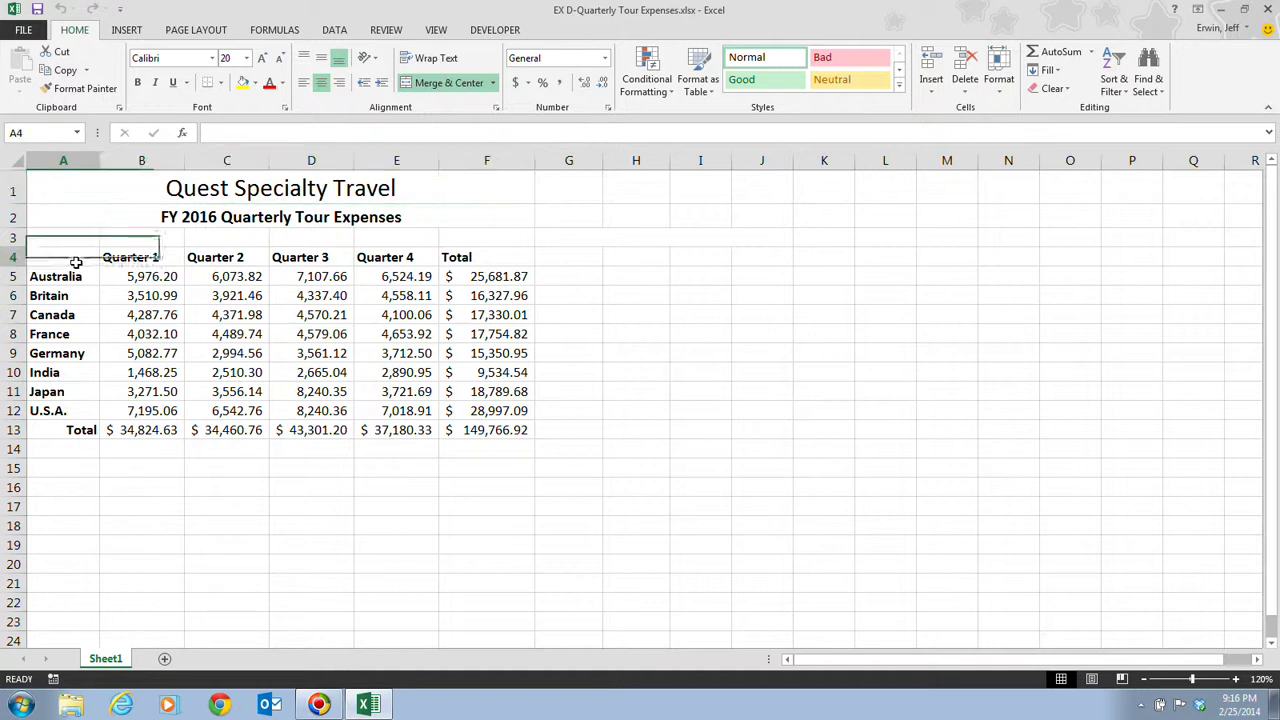
drag(76, 262, 405, 414)
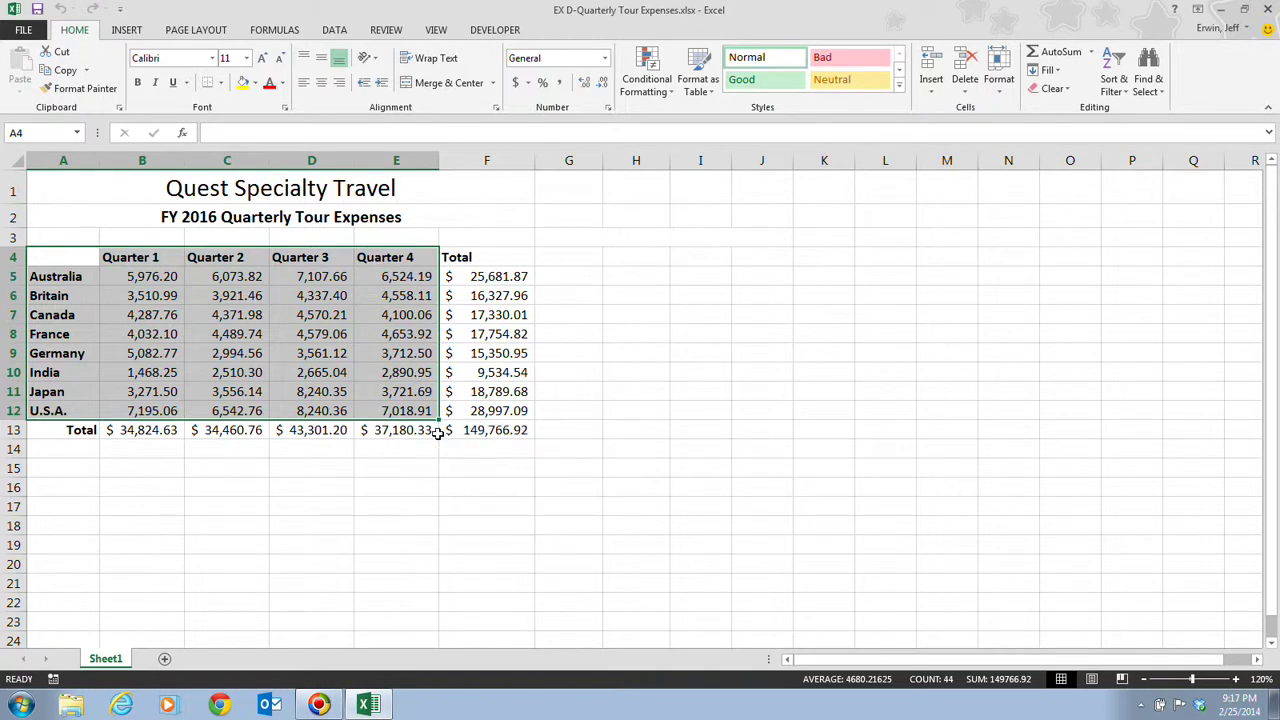
key(ctrl+q)
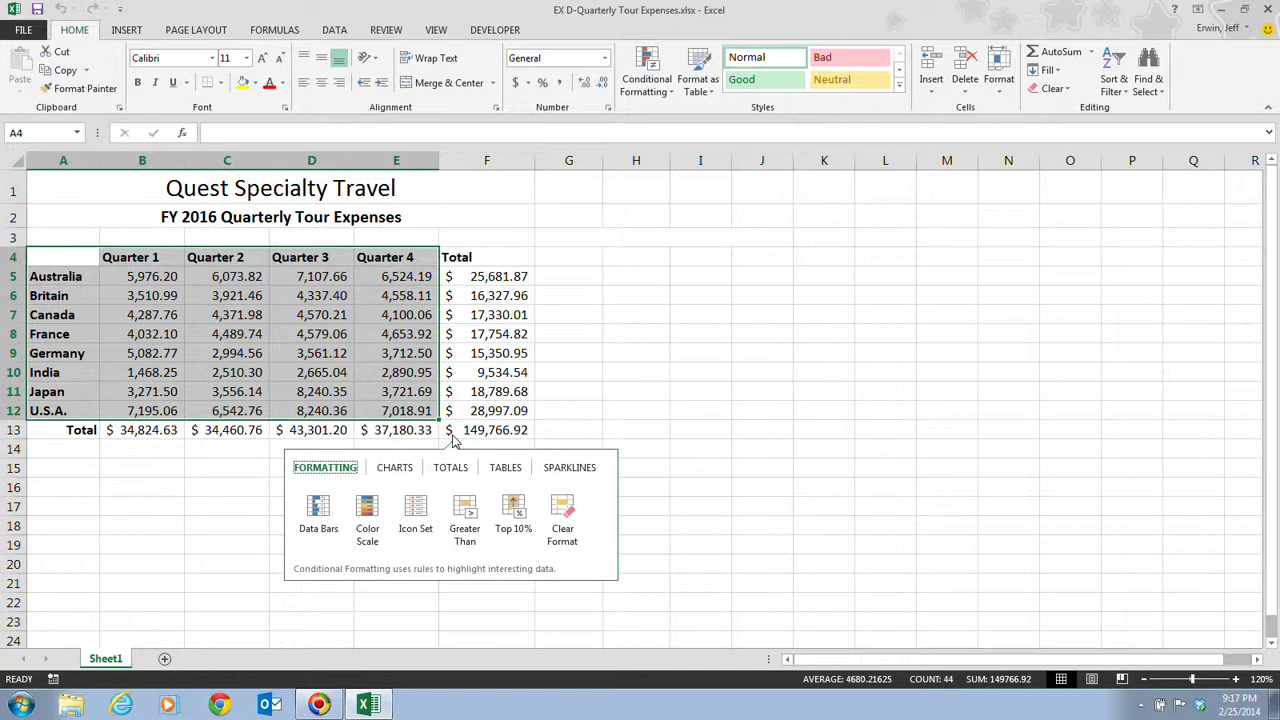
click(399, 472)
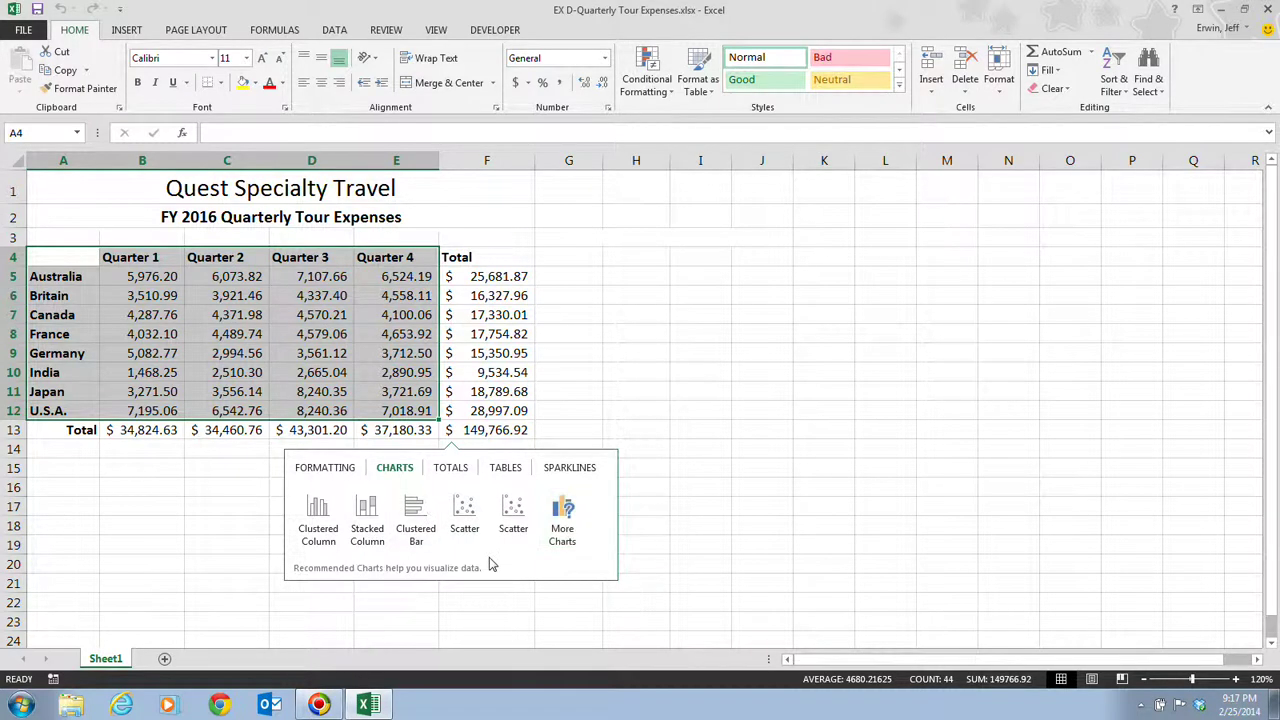
click(313, 528)
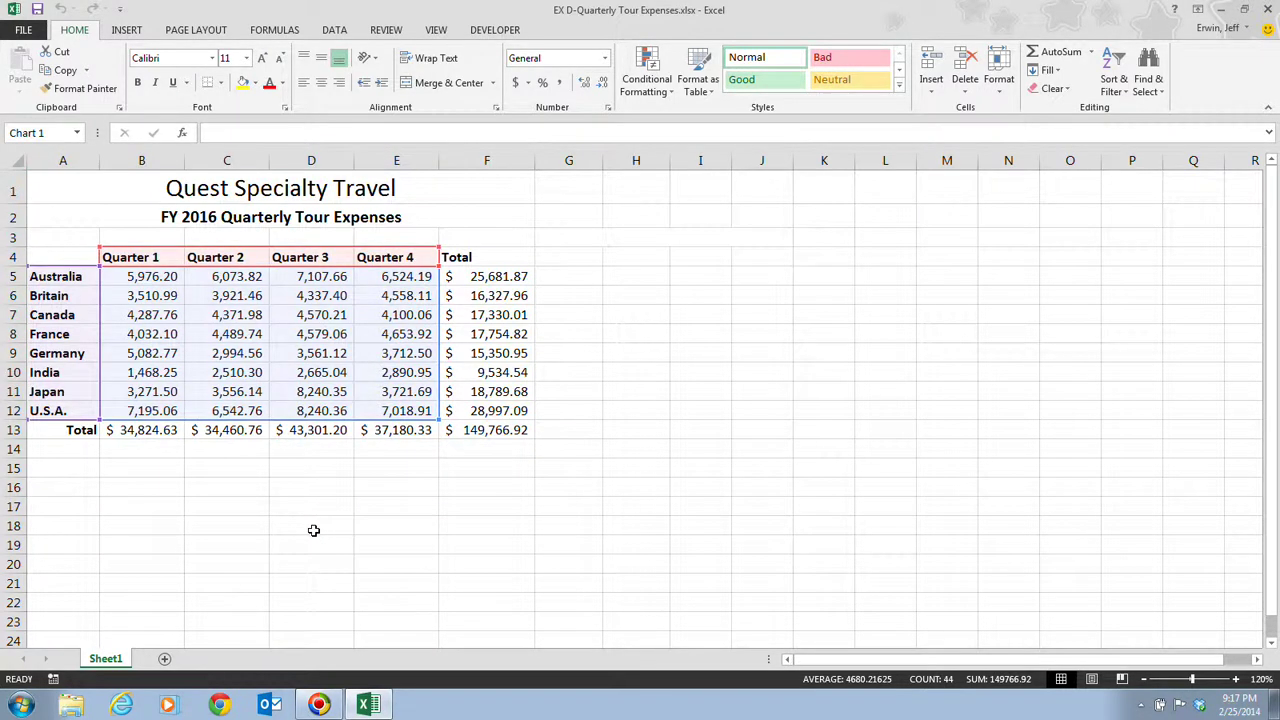
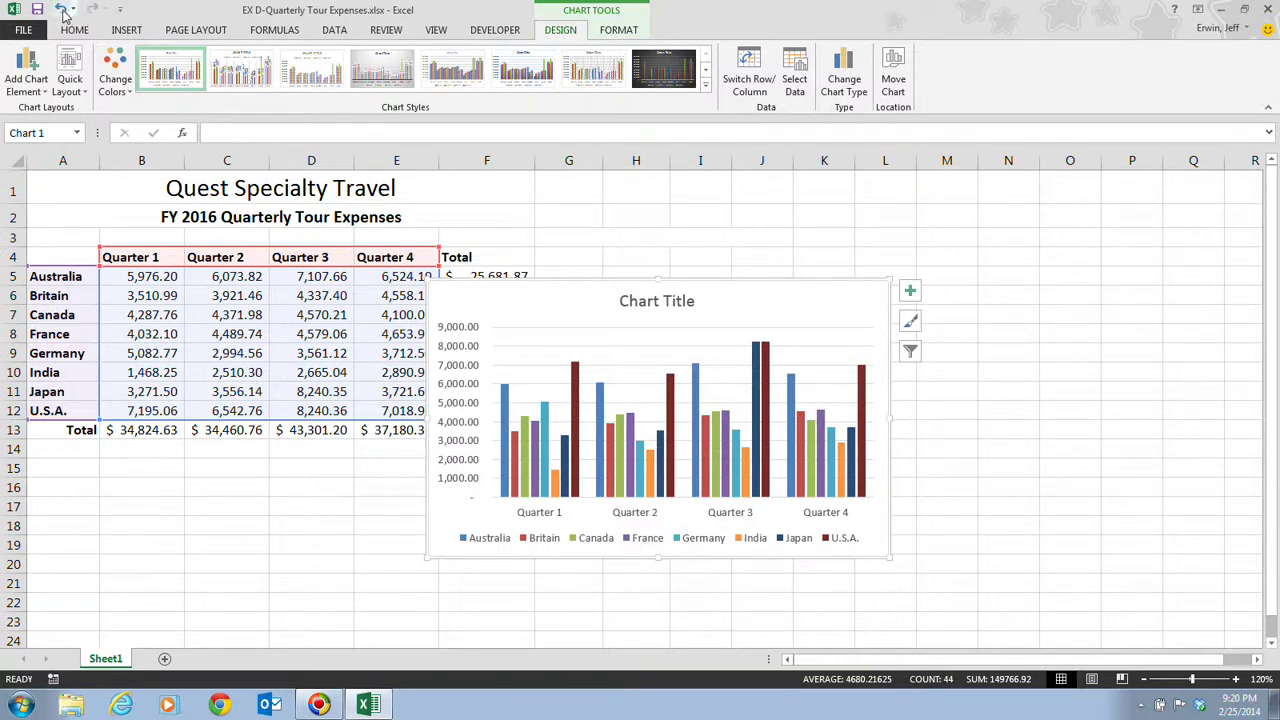
Undo the chart's last row/column switch and replace its title with "Quarterly Tour Expenses"
click(62, 10)
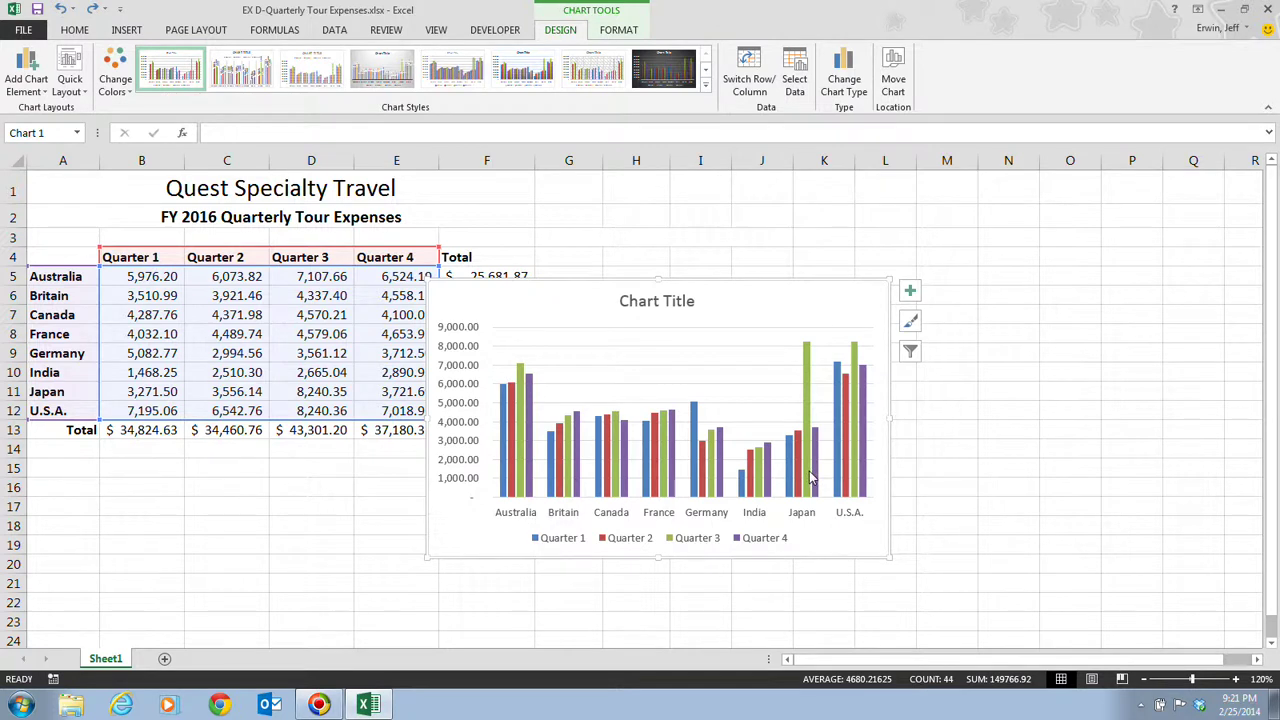
click(650, 301)
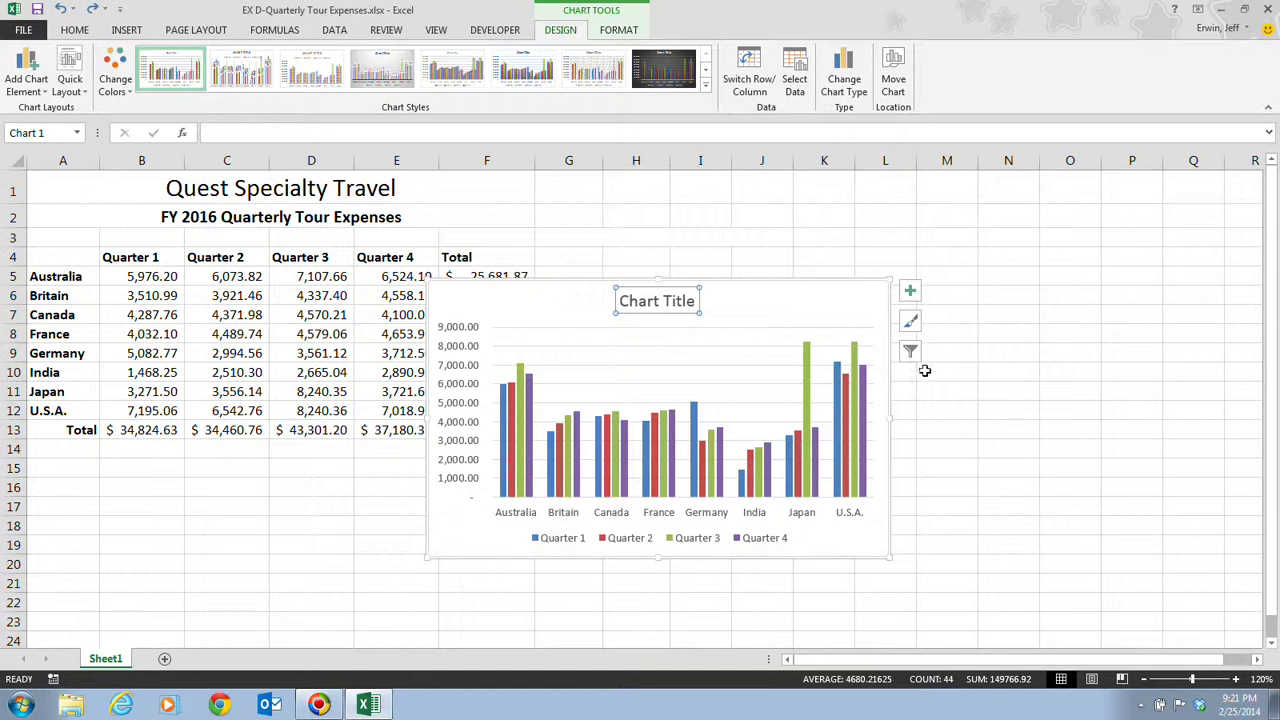
click(660, 302)
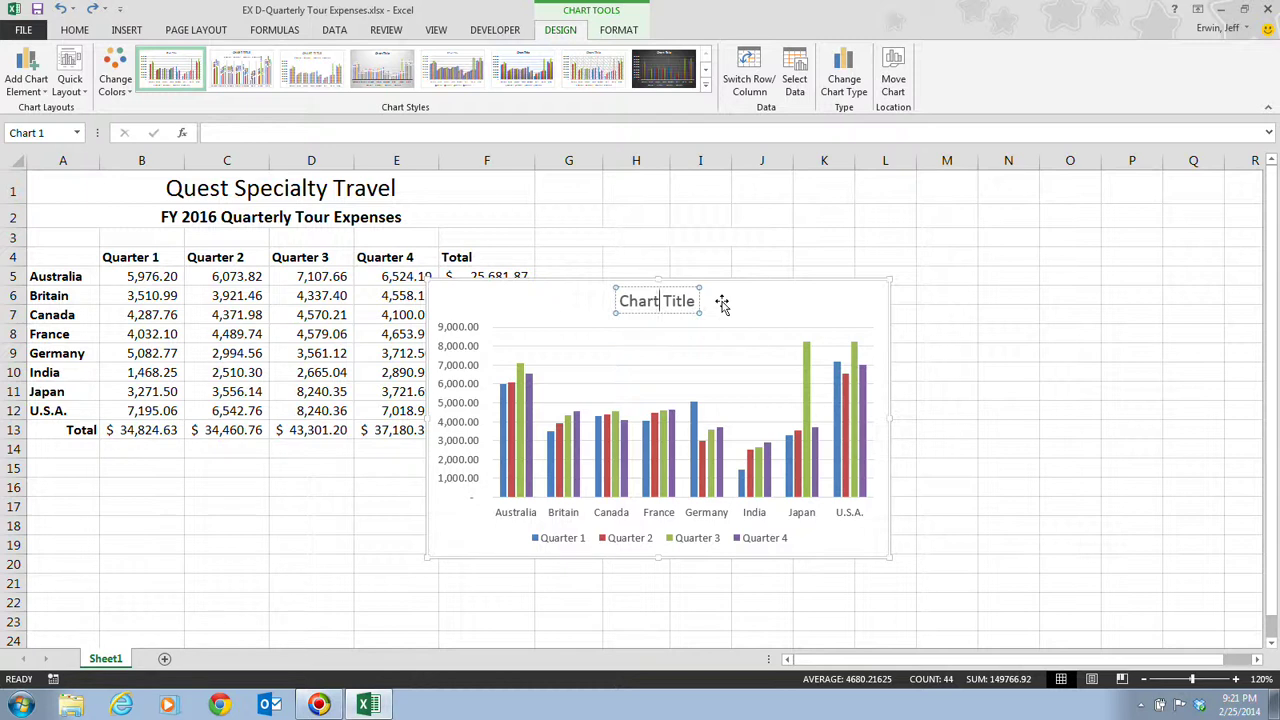
key(ctrl+a)
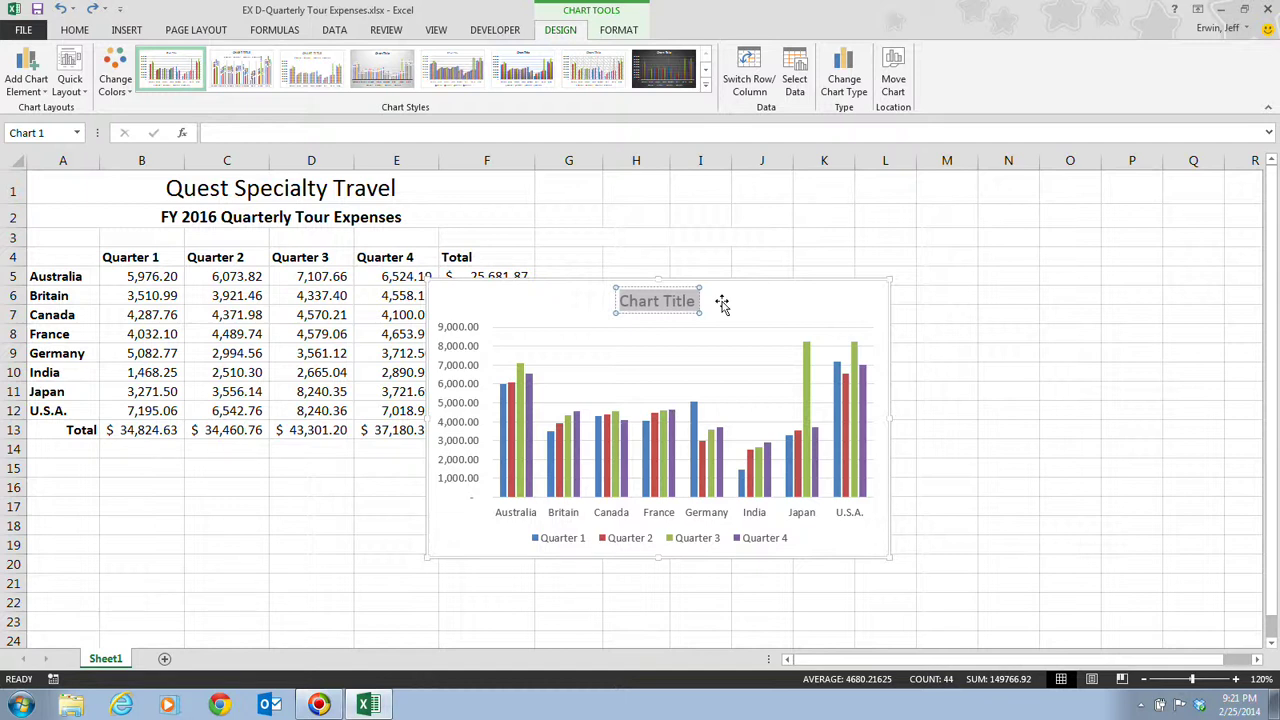
text(Quar)
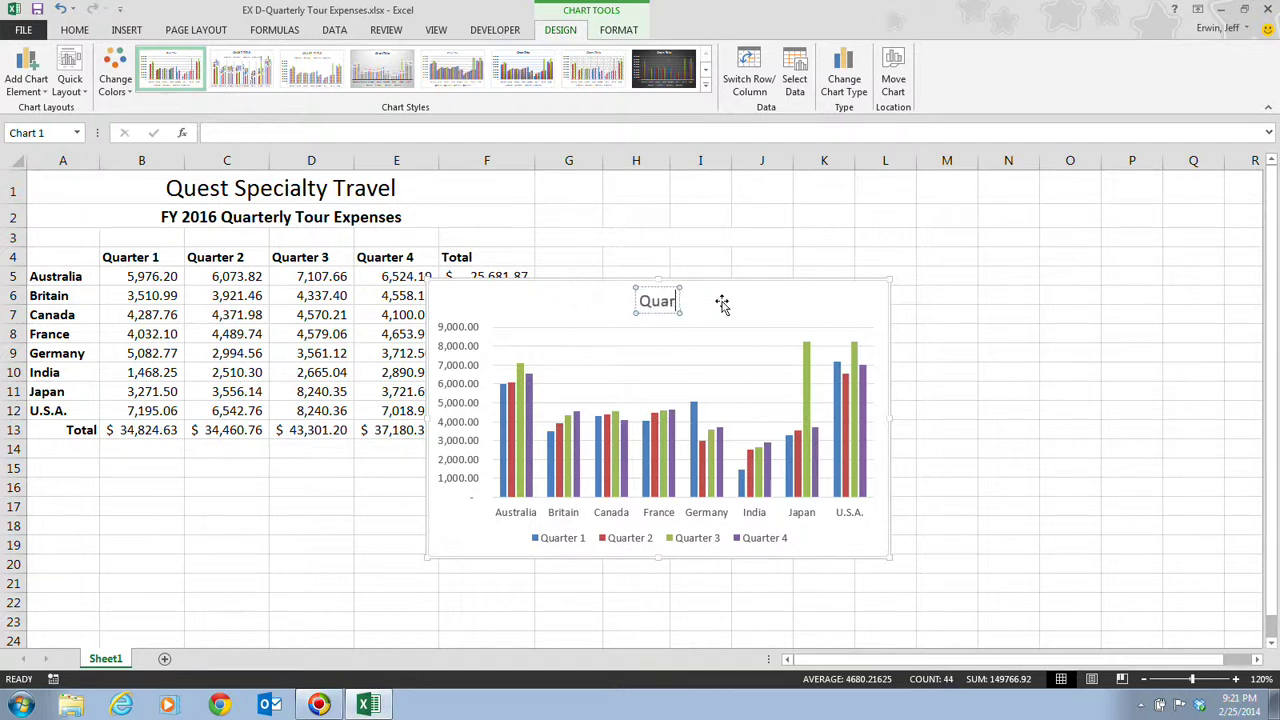
text(terly Tour Ex)
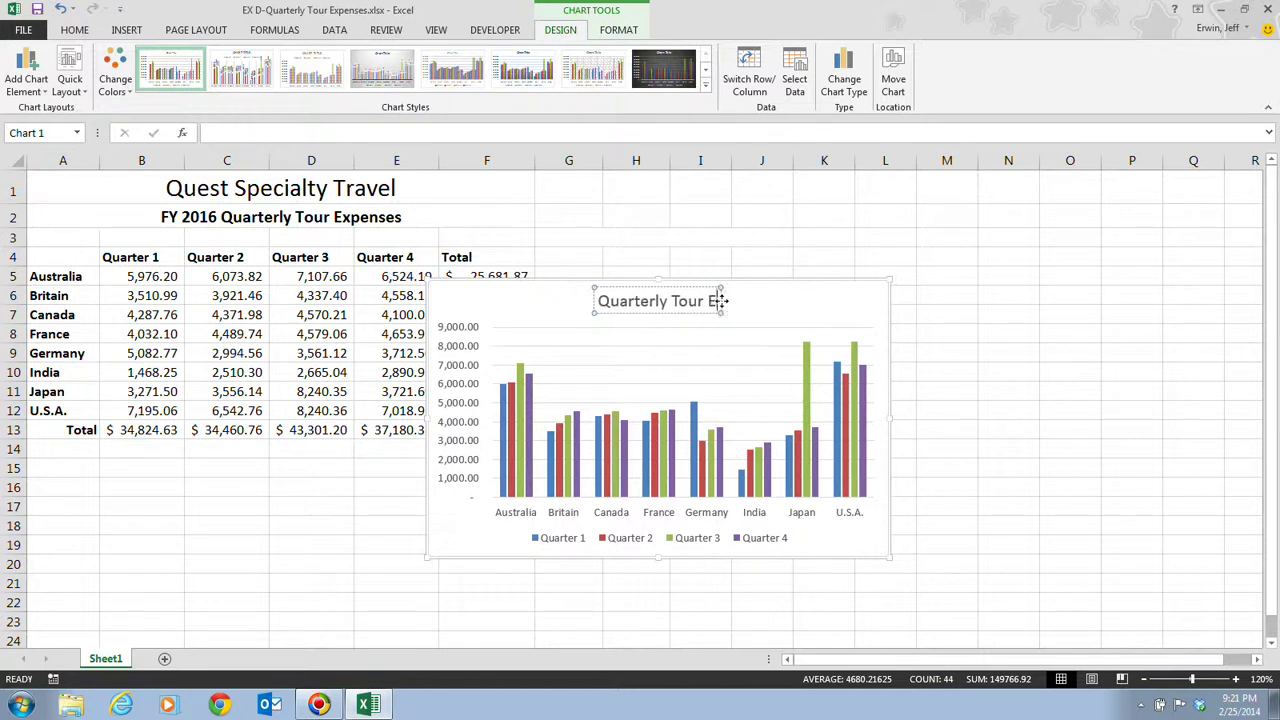
text(penses)
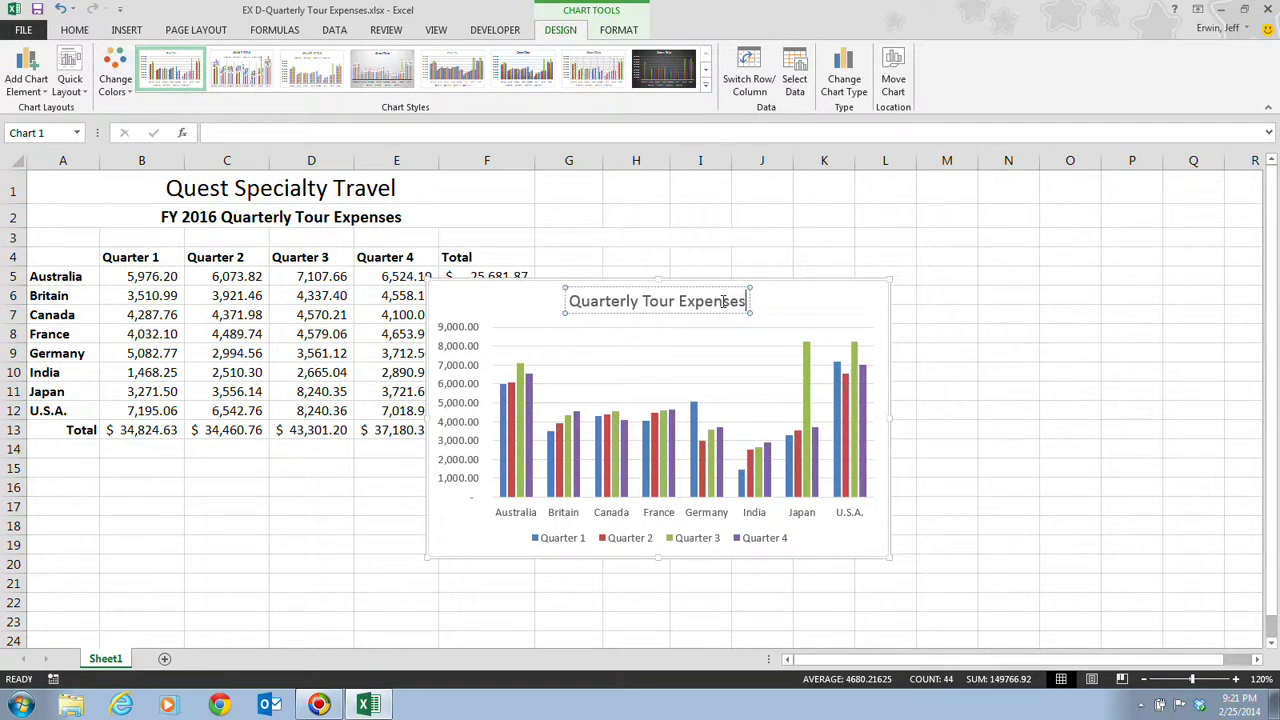
click(843, 292)
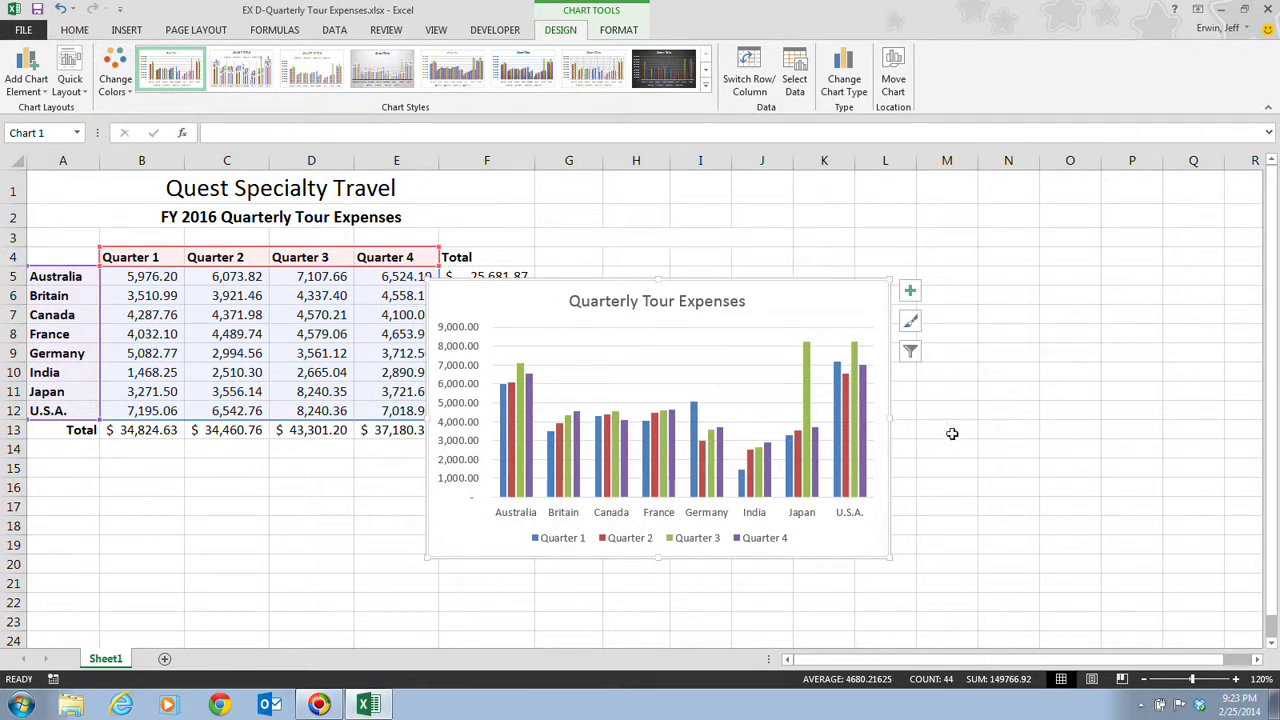
Move the chart below the data to uncover the totals and preview line sparklines for F5:F12 with Quick Analysis
click(285, 420)
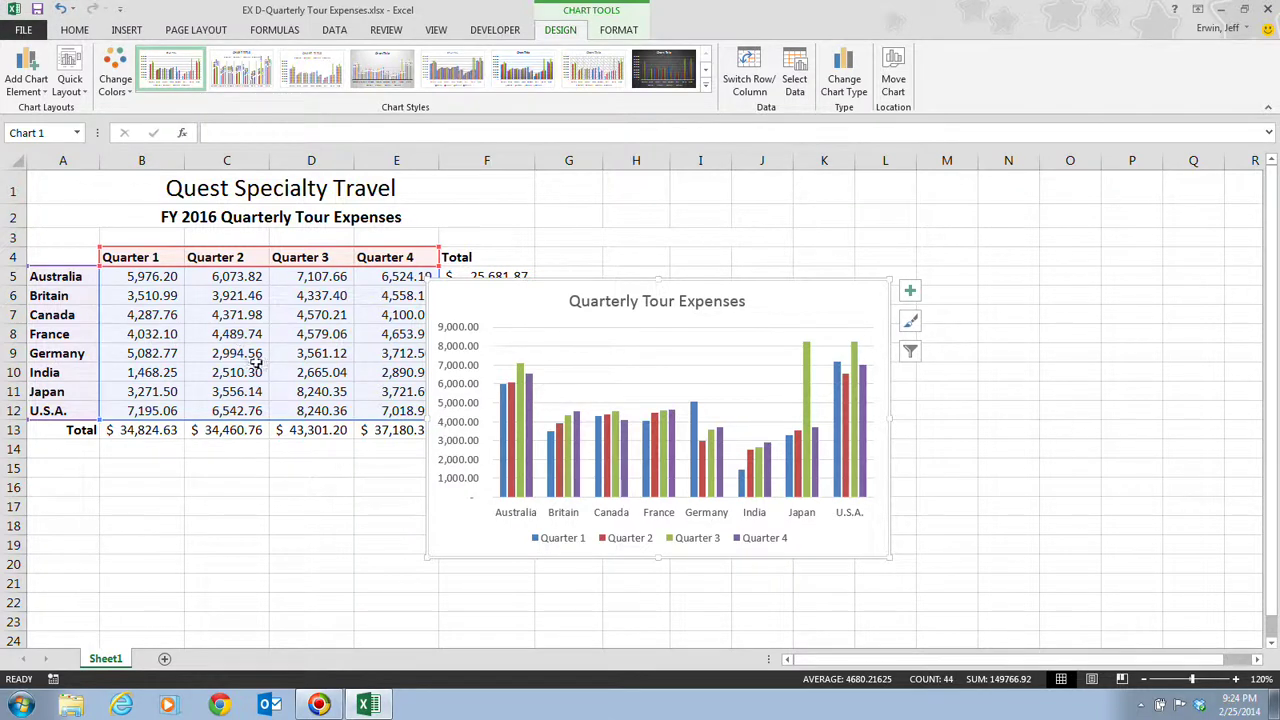
drag(530, 296, 290, 483)
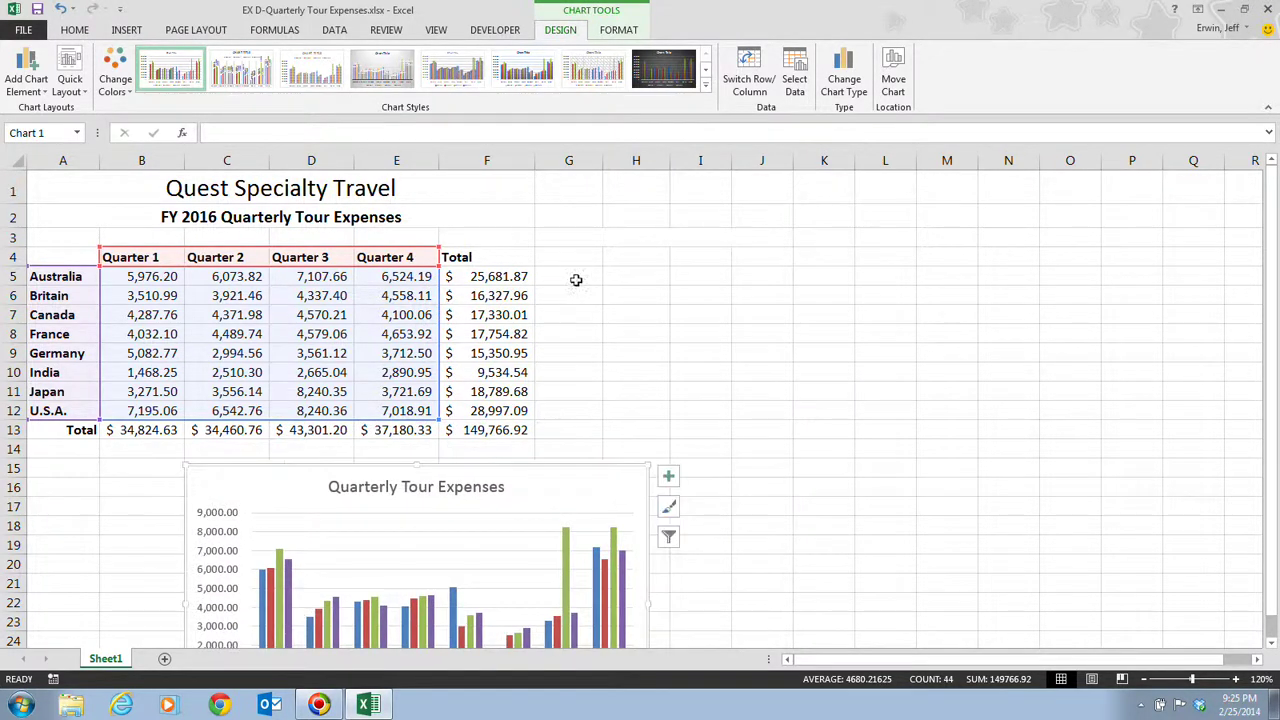
drag(494, 280, 502, 410)
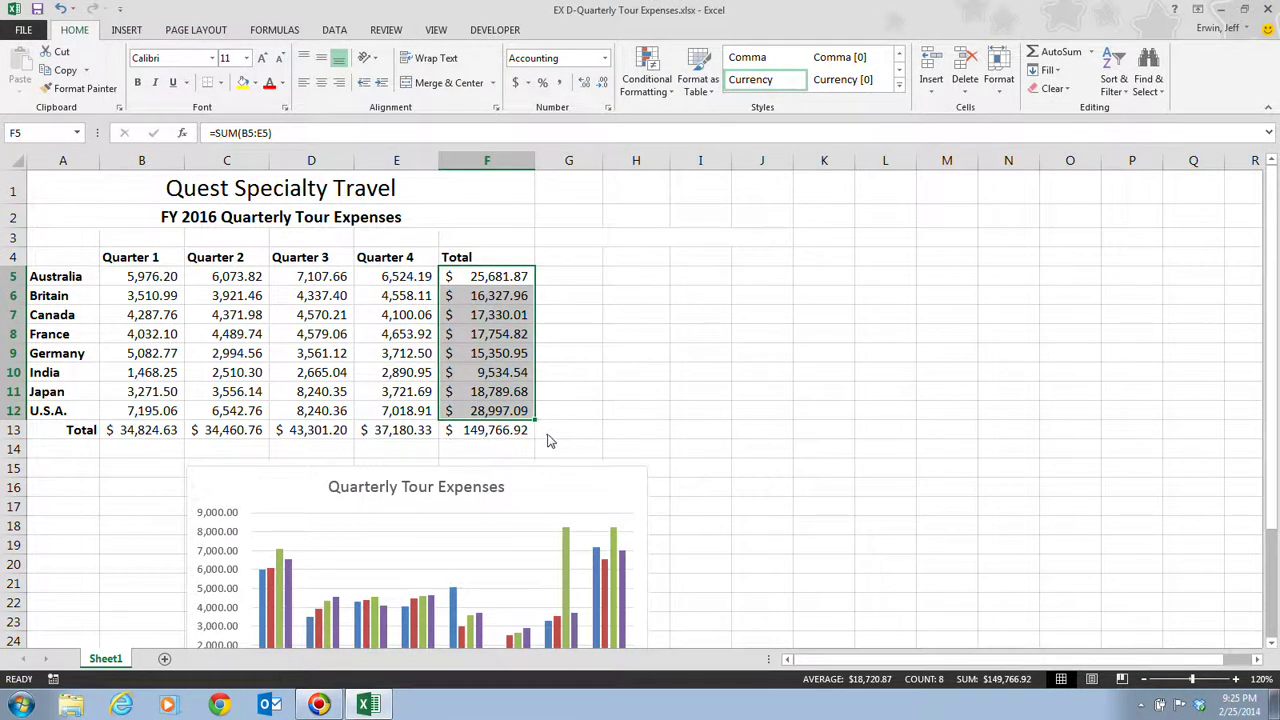
click(548, 440)
click(683, 470)
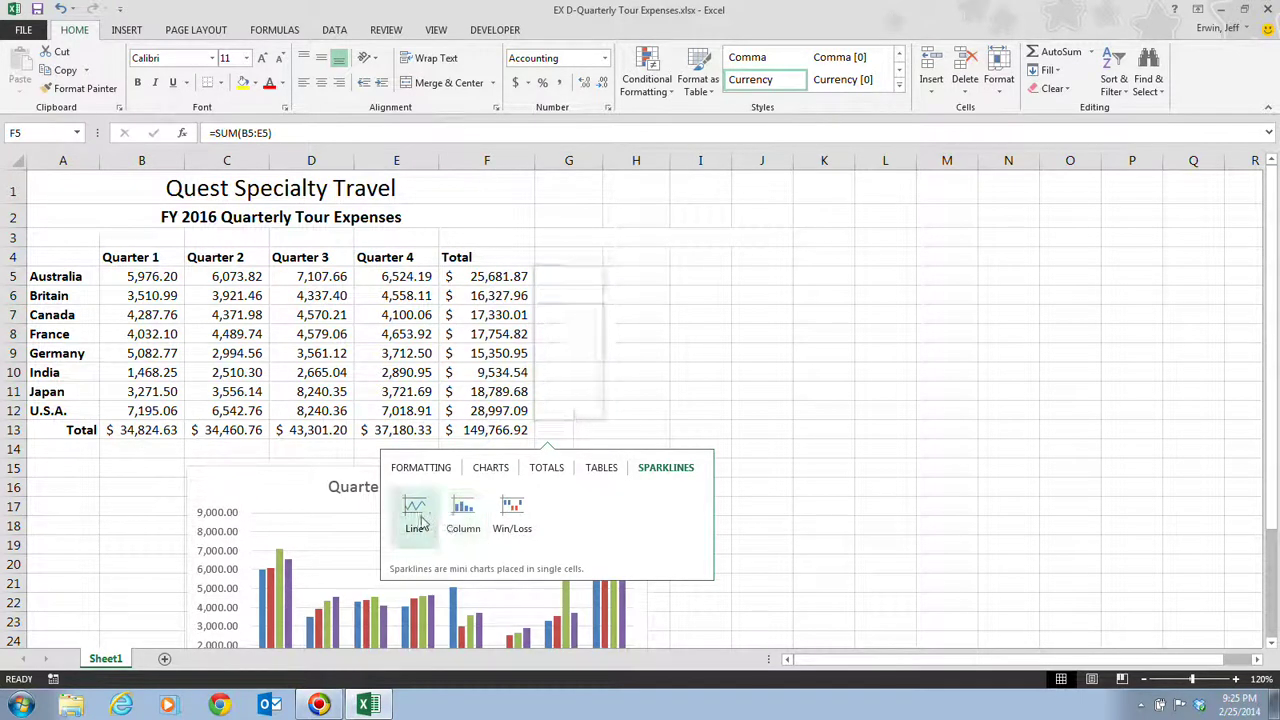
click(757, 426)
Undo the recent plot area and chart moves so the chart sits at its original position beside the data
click(545, 514)
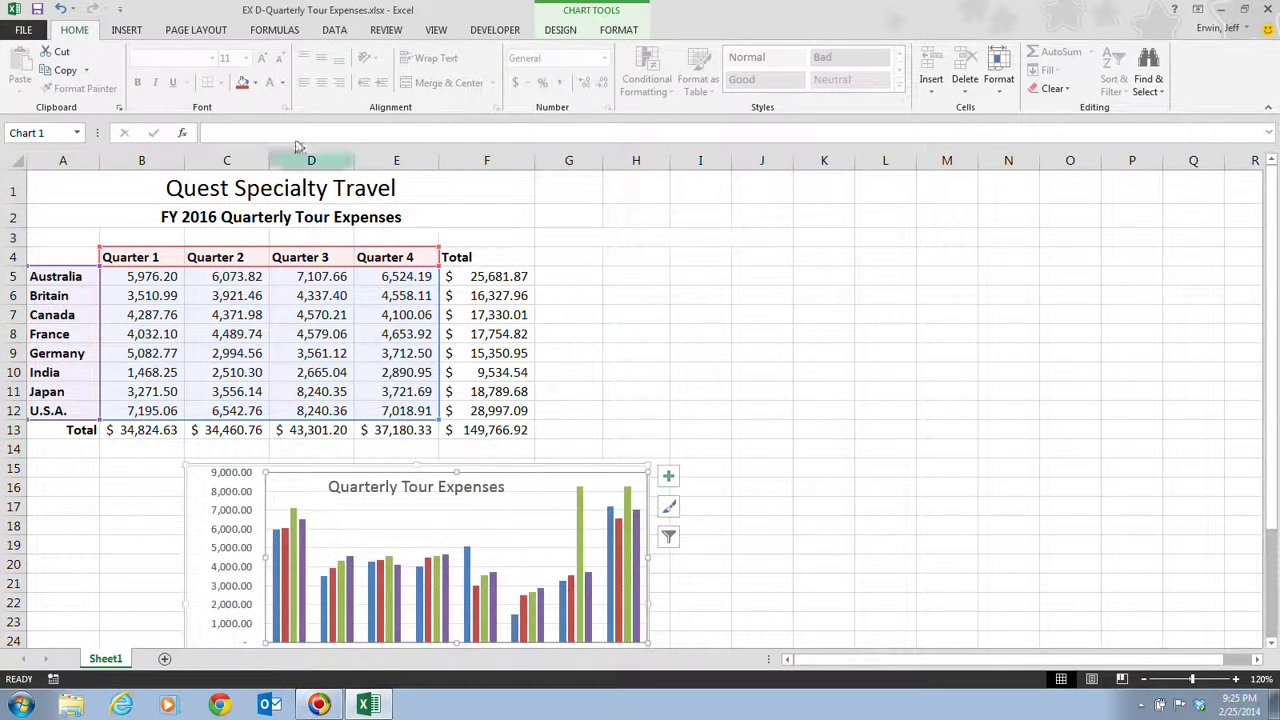
click(60, 10)
click(60, 10)
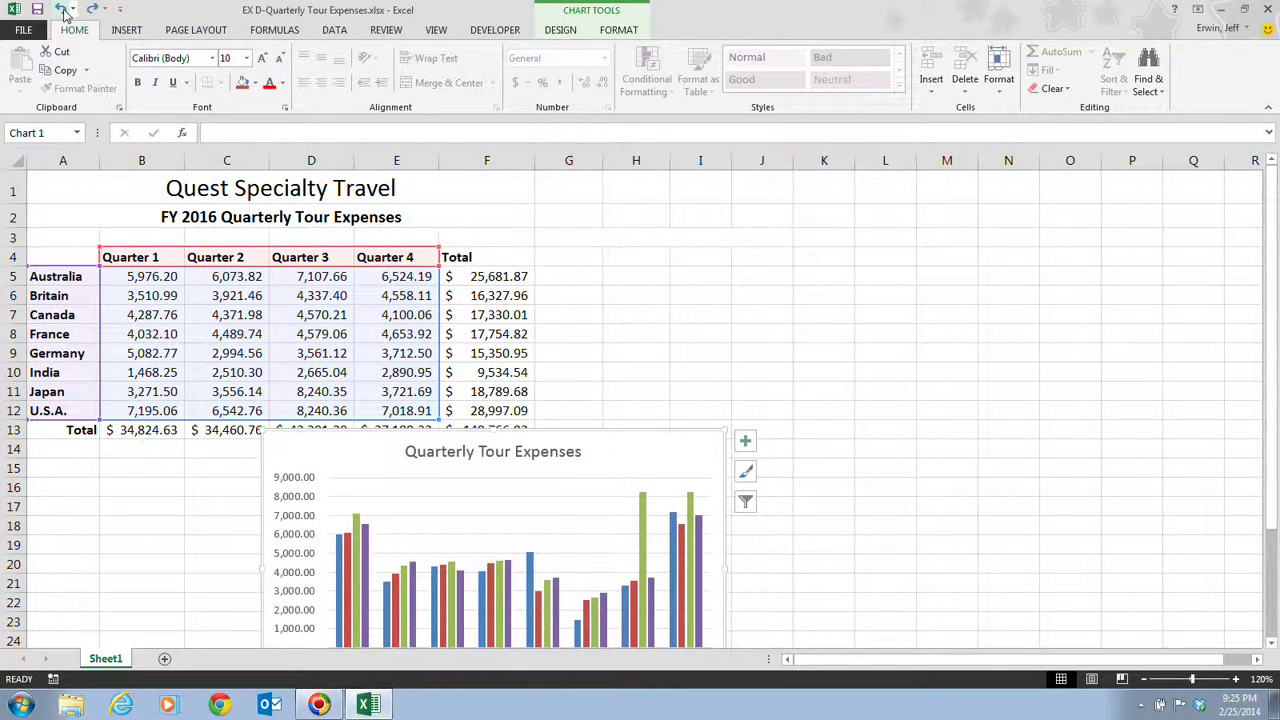
click(61, 10)
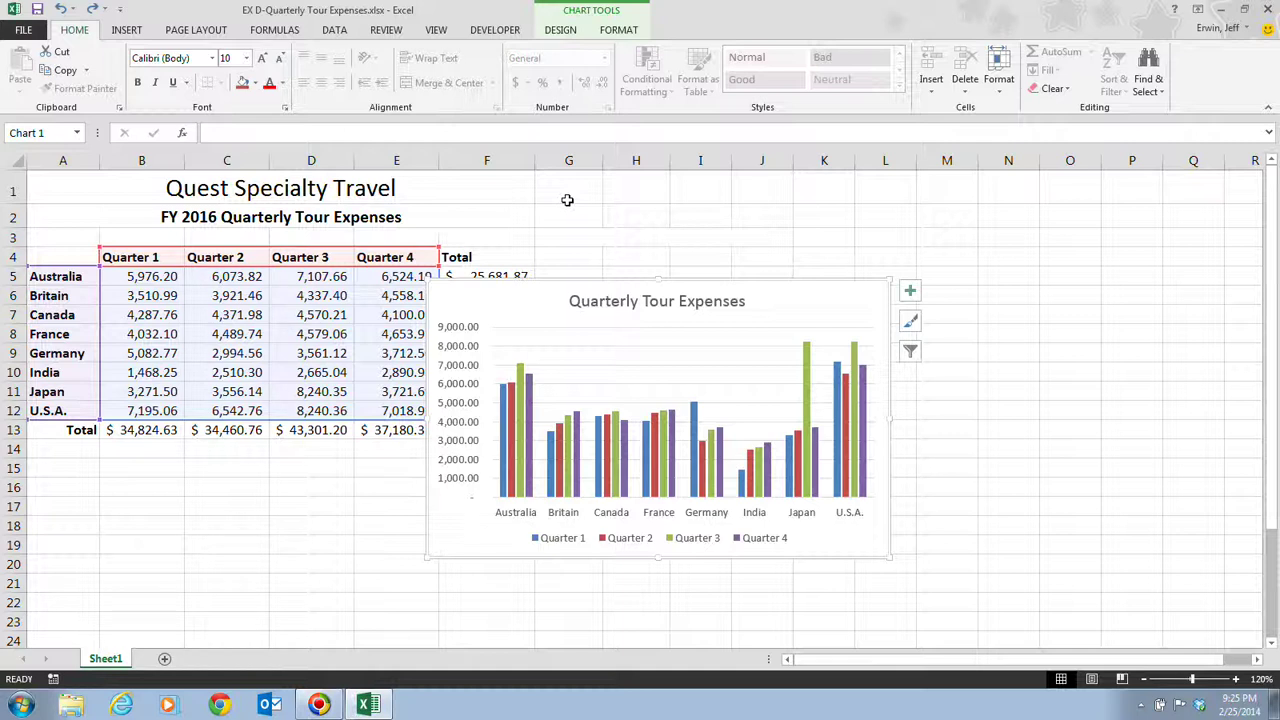